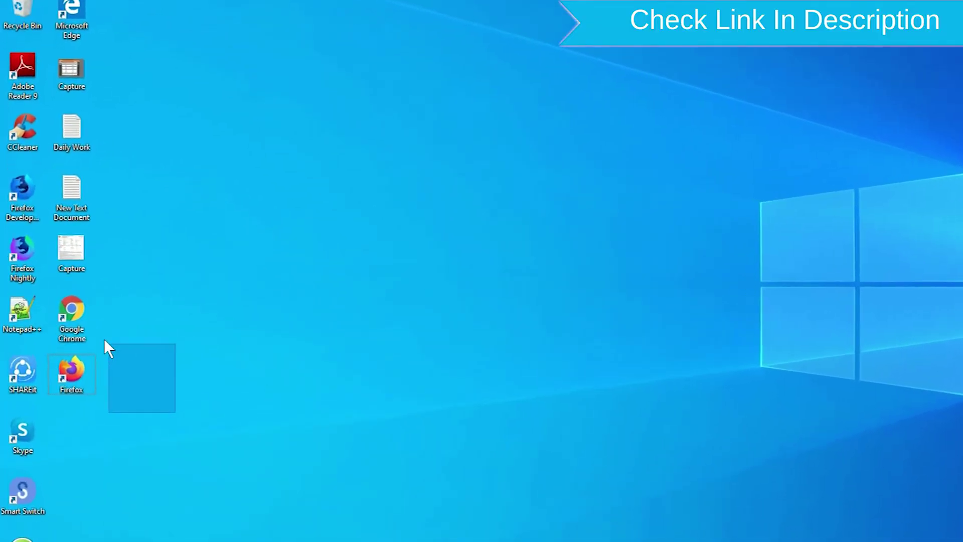
- Launch Chrome from the desktop, search 'google find my device' and open the 'Find My Device - Google' result
left_click_drag(130, 377, 69, 298)
left_click(568, 363)
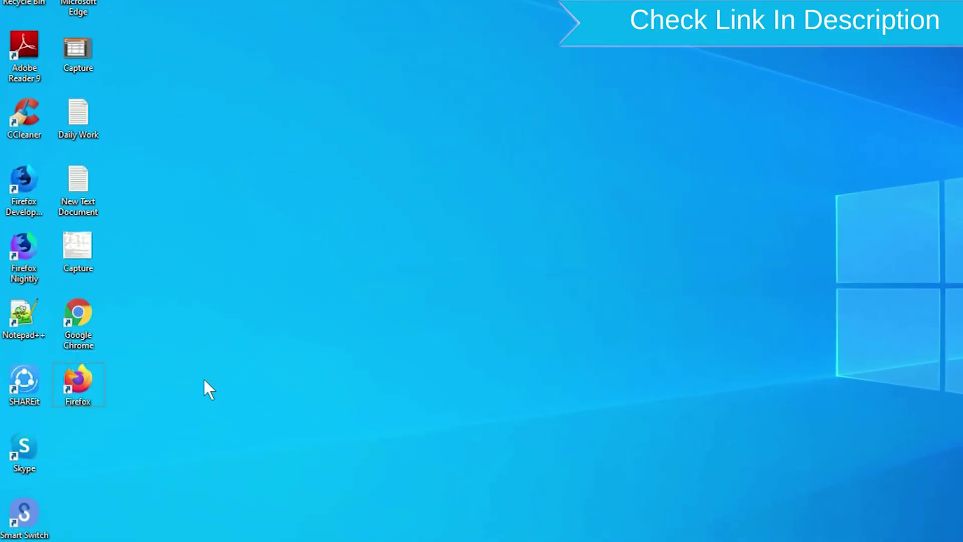
right_click(88, 384)
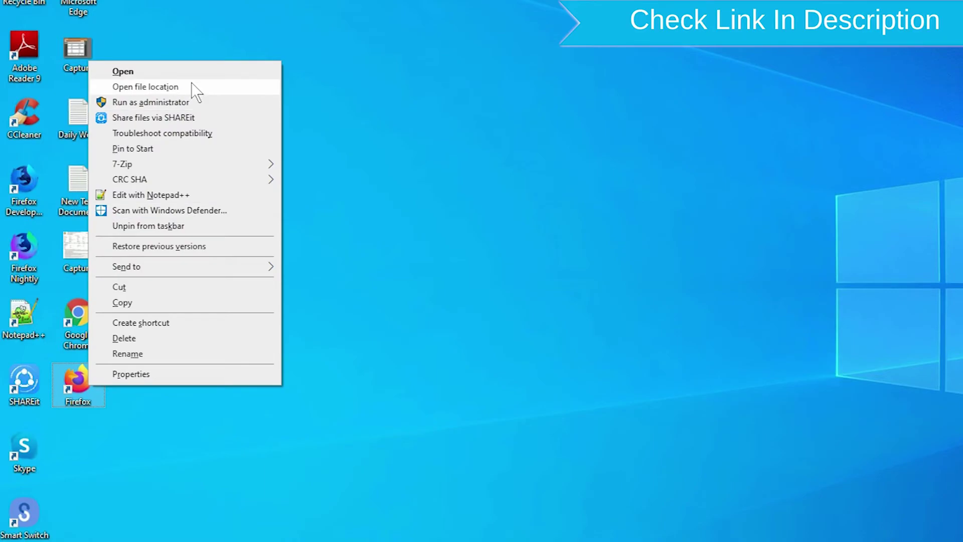
left_click(177, 71)
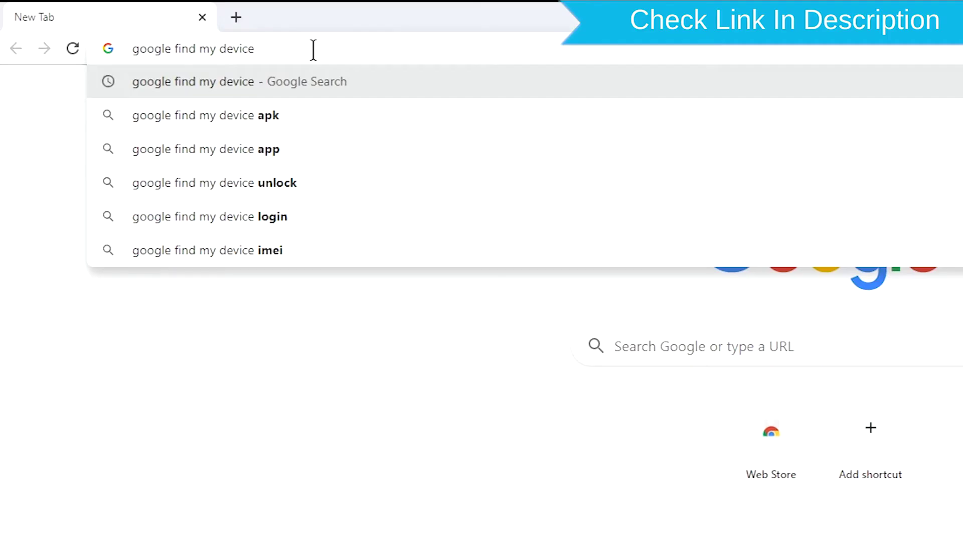
key("Return")
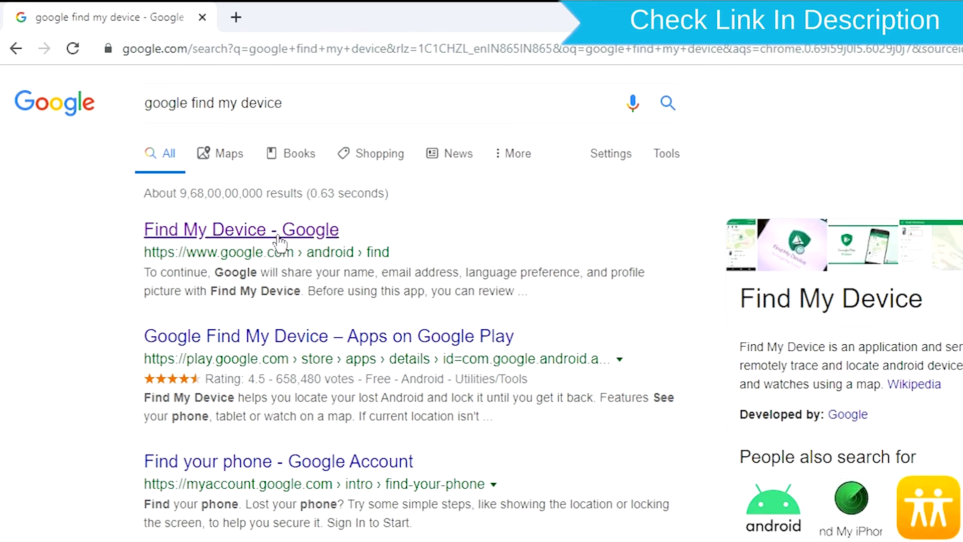
left_click(278, 230)
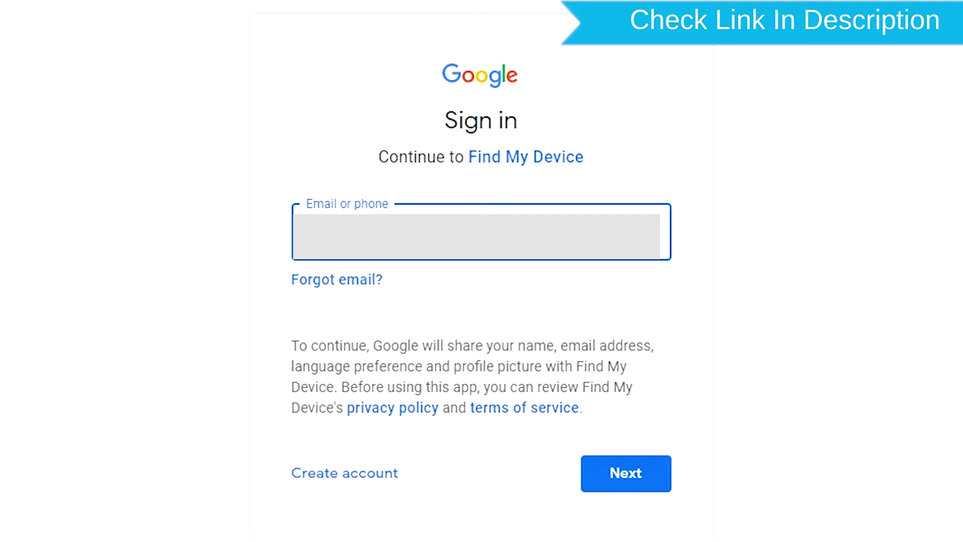
- Submit the account email to continue the Find My Device sign-in
key("Return")
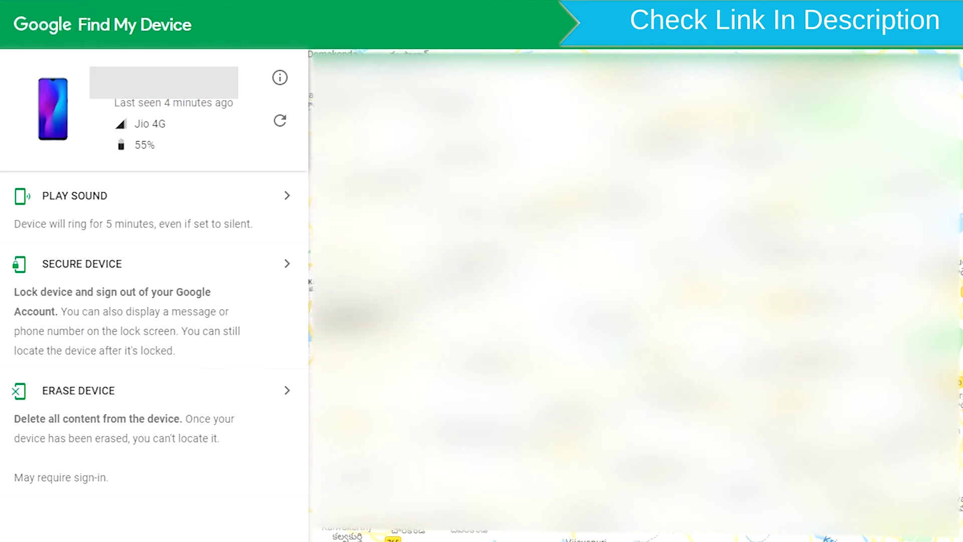
- Select Erase Device for the phone and confirm with the green Erase Device button
left_click(131, 405)
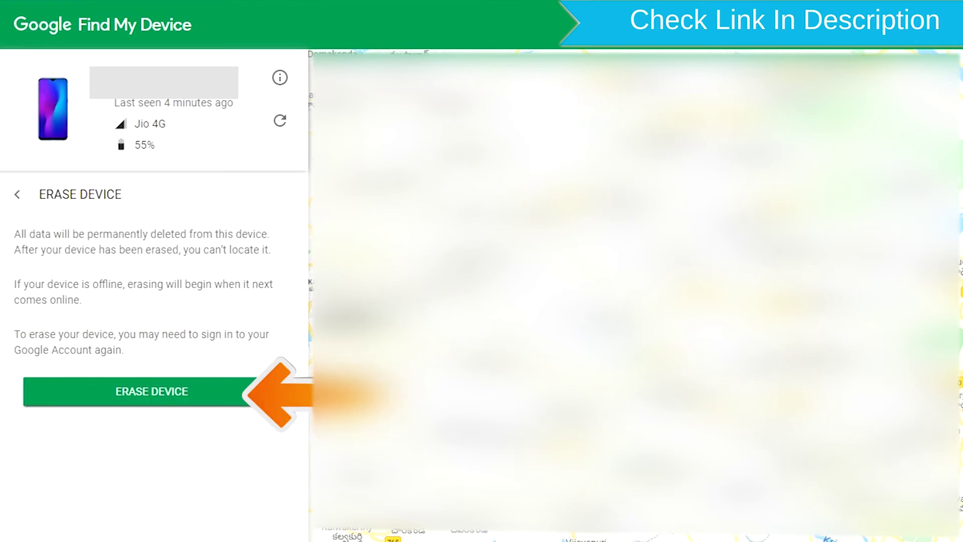
left_click(176, 391)
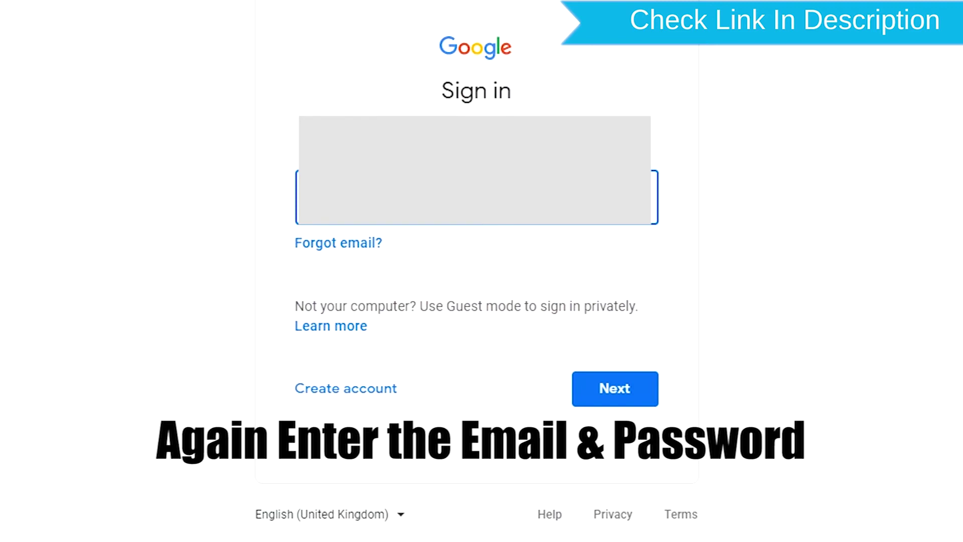
- Submit the account email, then the password, on the re-verification page
key("Return")
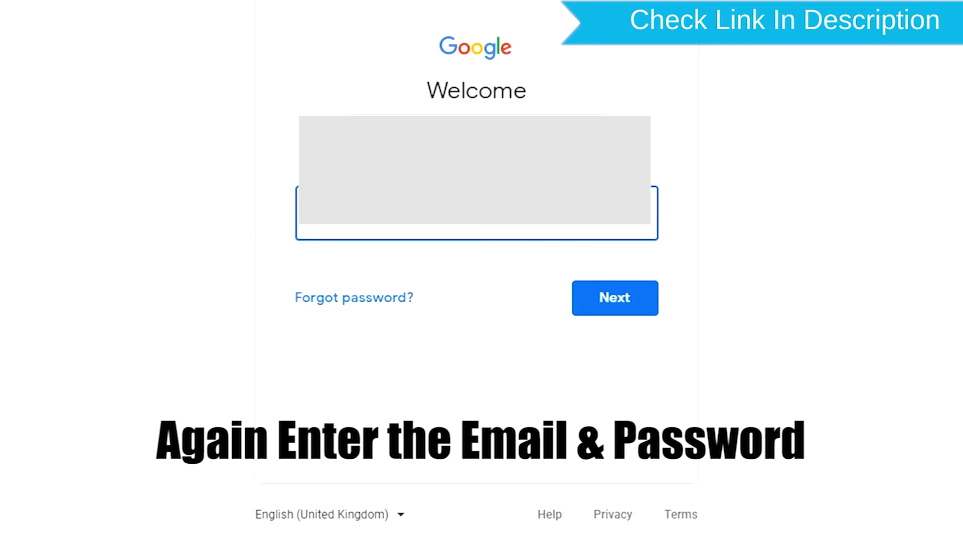
key("Return")
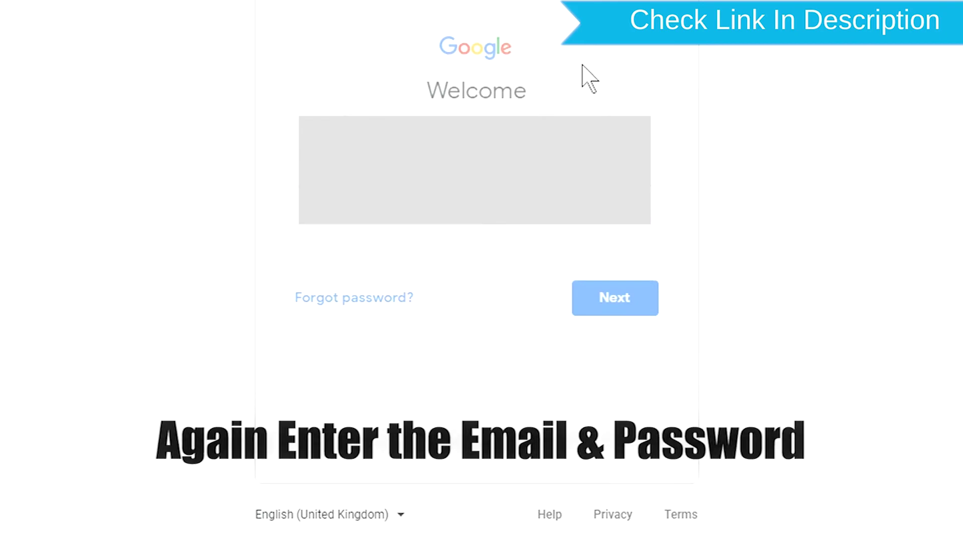